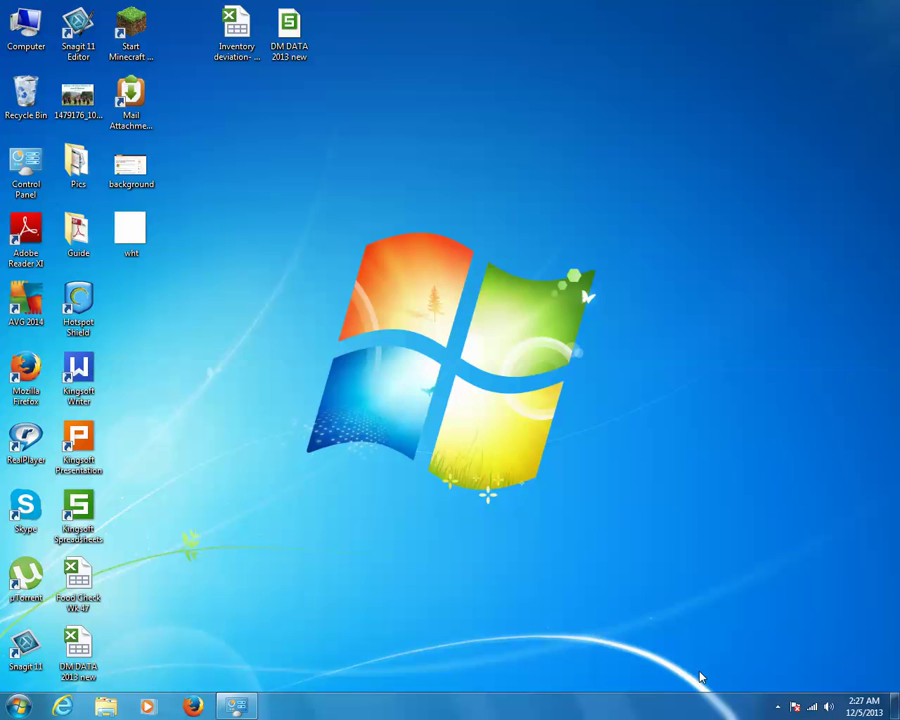
# Step: Open Computer's System properties, check the Realtek wireless adapter in Device Manager, then close Device Manager
pyautogui.rightClick(15, 33)
pyautogui.click(75, 176)
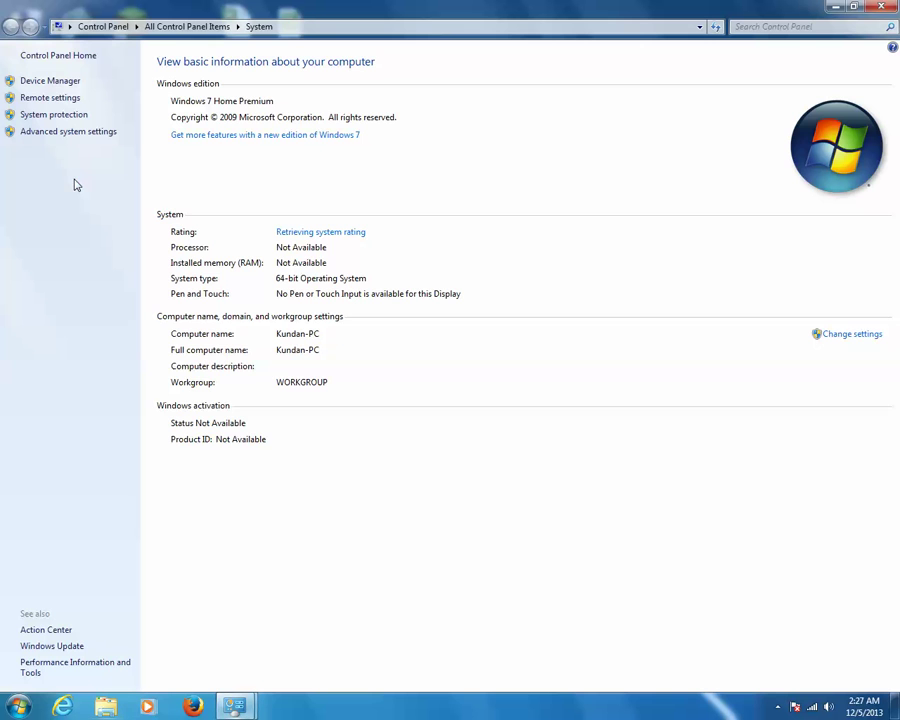
pyautogui.click(62, 84)
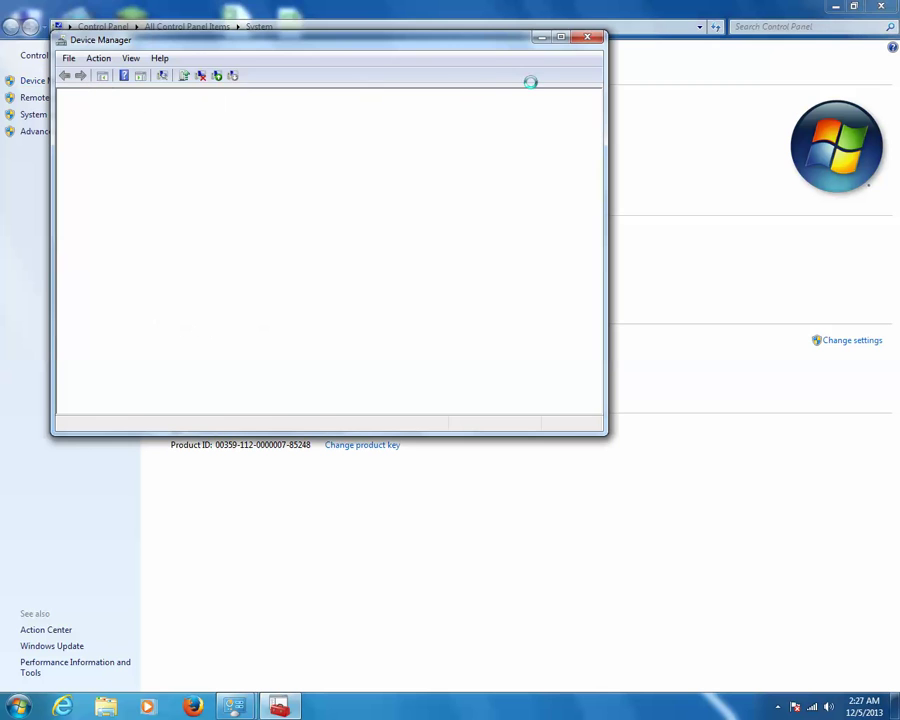
pyautogui.click(562, 40)
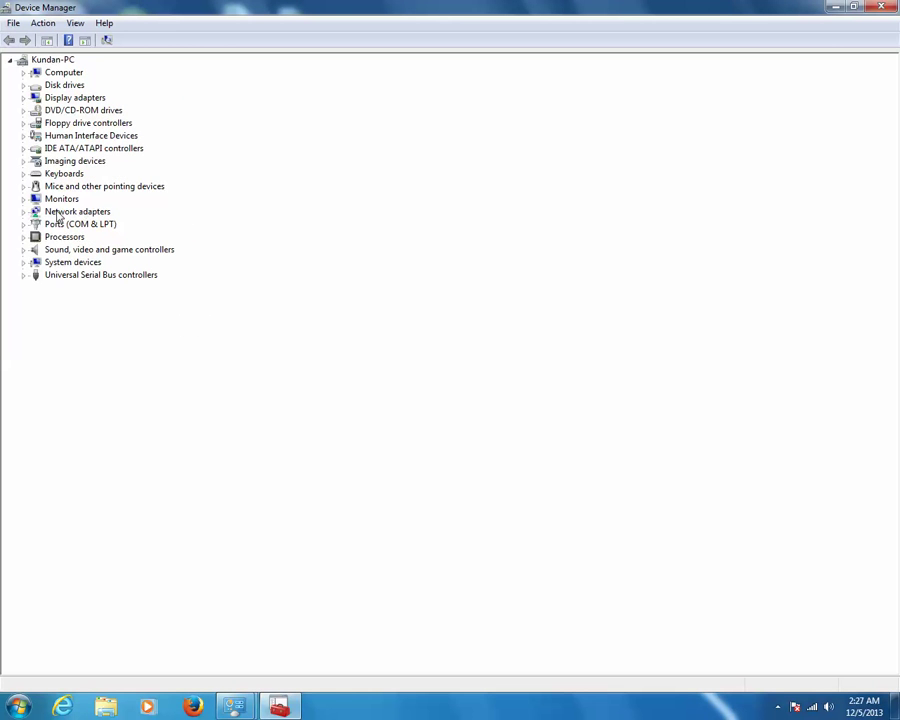
pyautogui.click(24, 212)
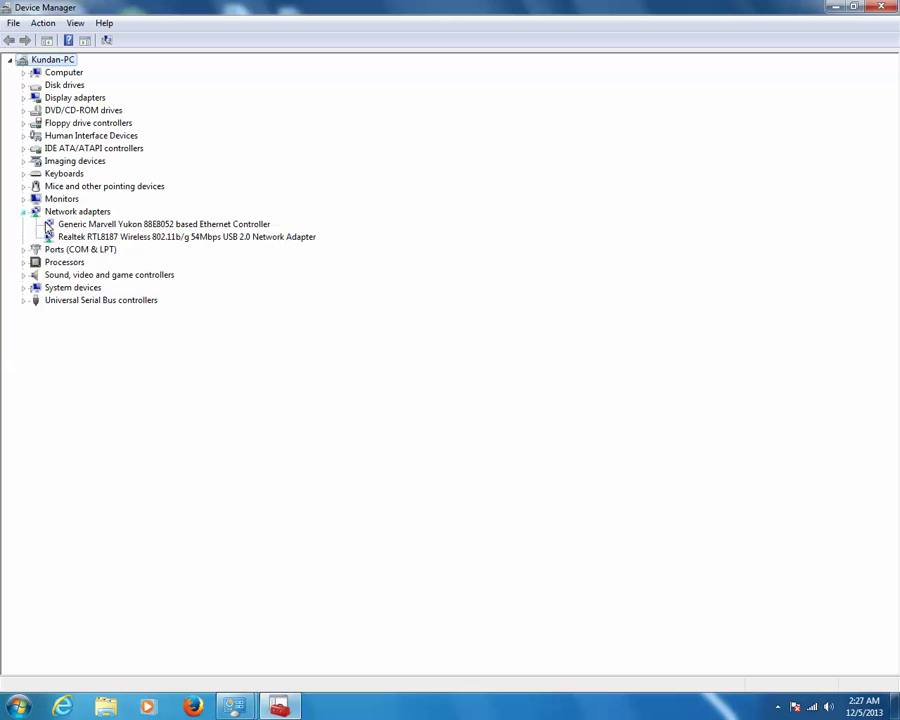
pyautogui.click(93, 237)
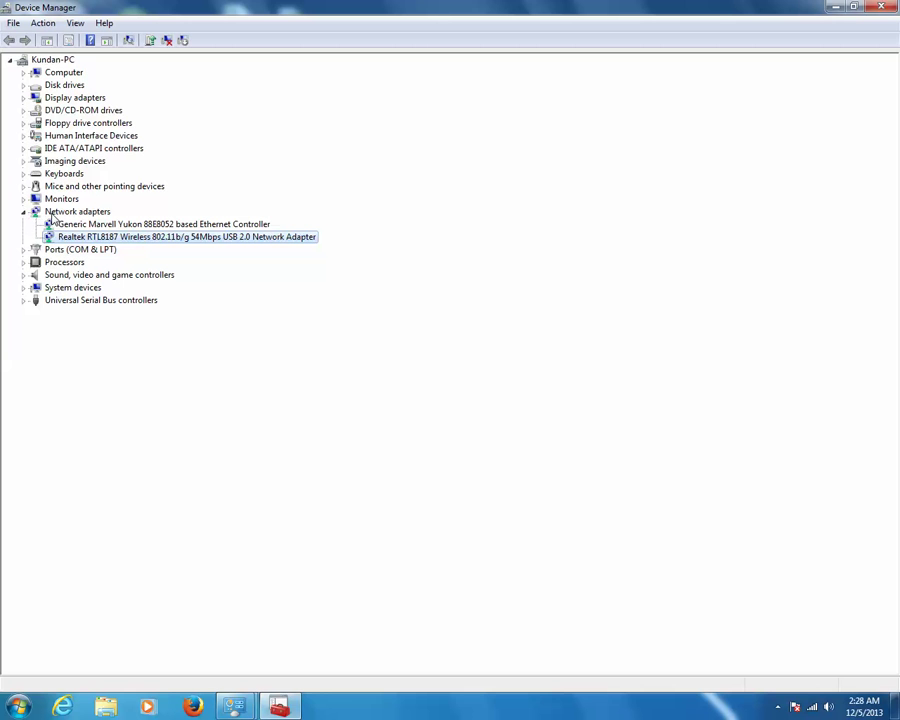
pyautogui.click(882, 7)
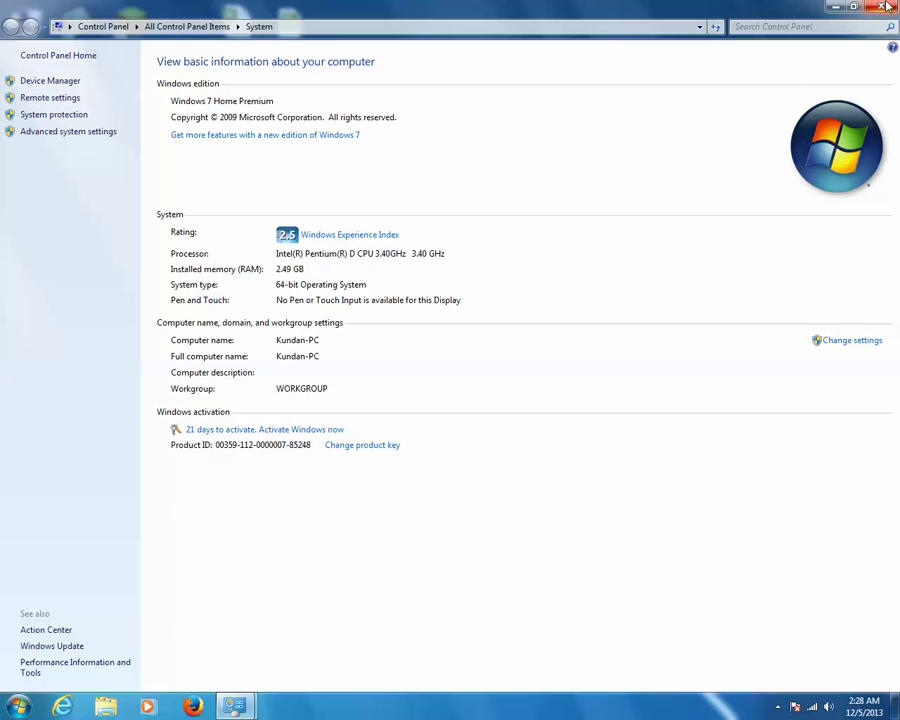
# Step: Look over the connected Wi-Fi network in the tray's wireless list, then close the System window
pyautogui.click(813, 707)
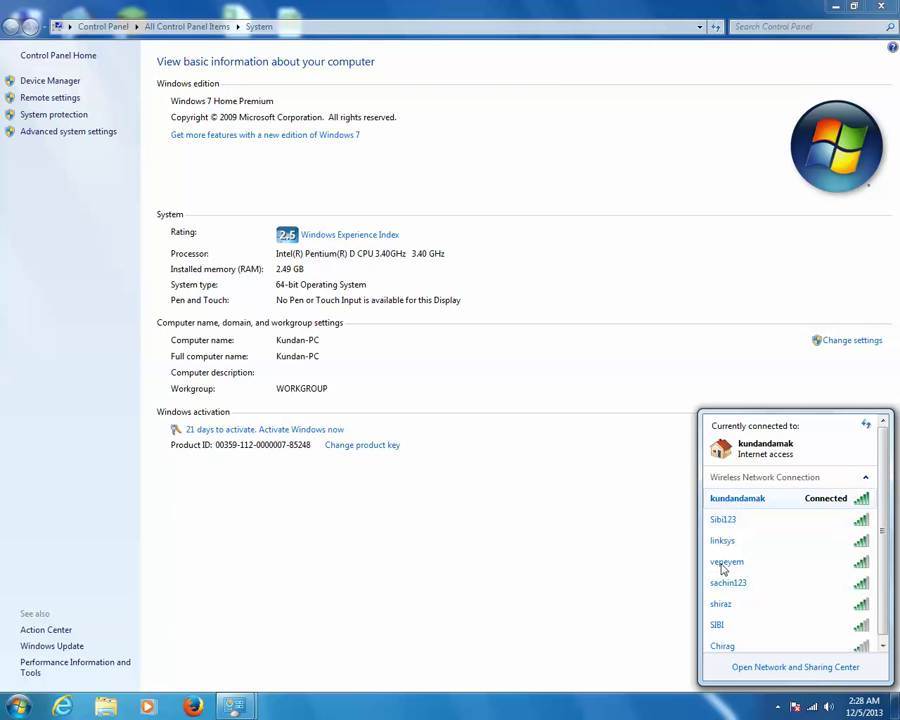
pyautogui.click(737, 503)
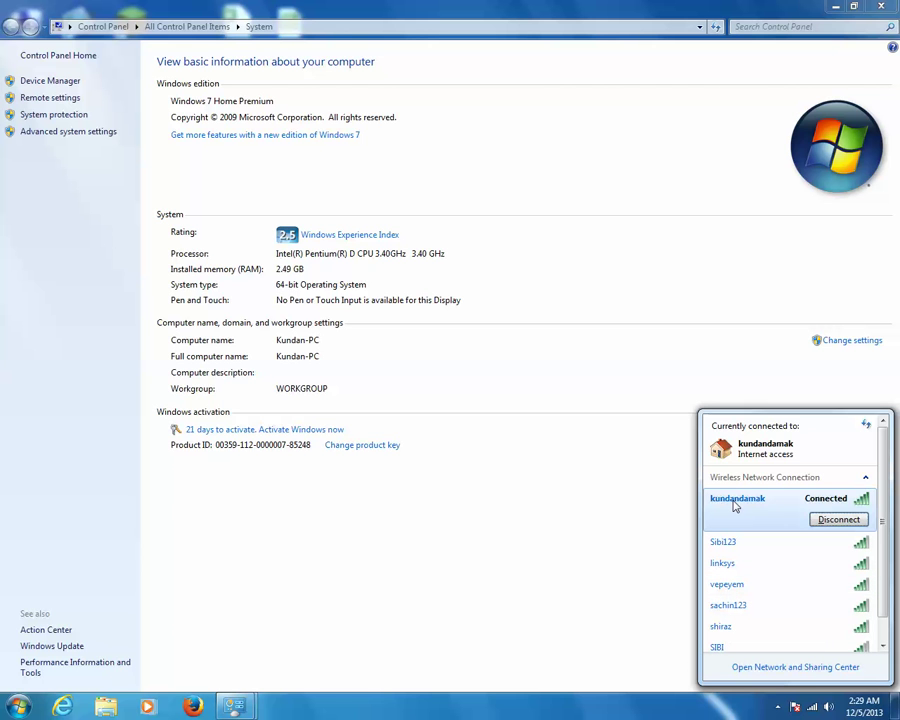
pyautogui.moveTo(735, 507)
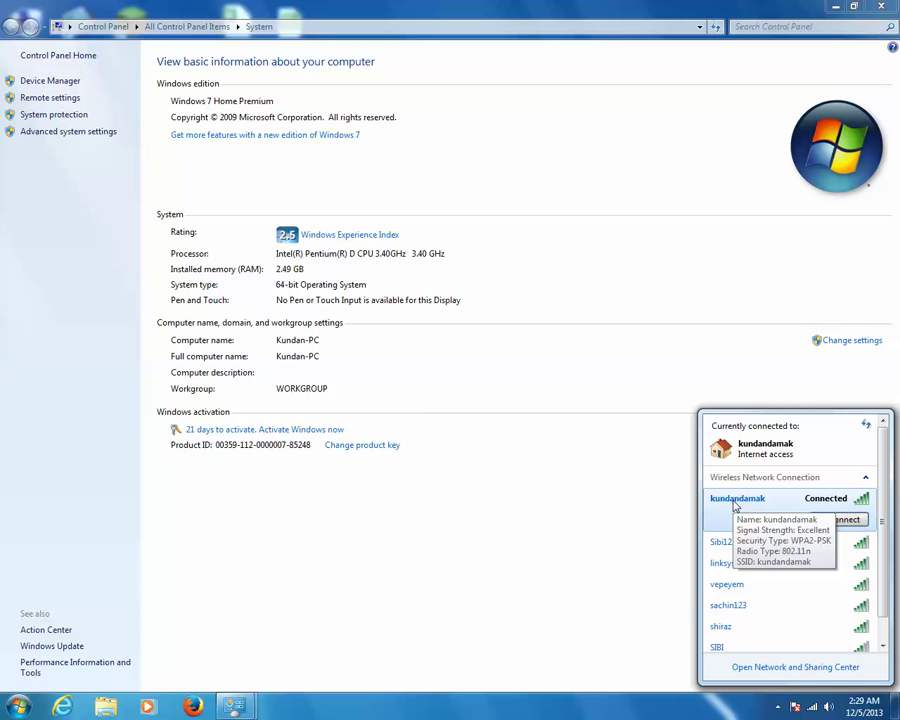
pyautogui.moveTo(722, 597)
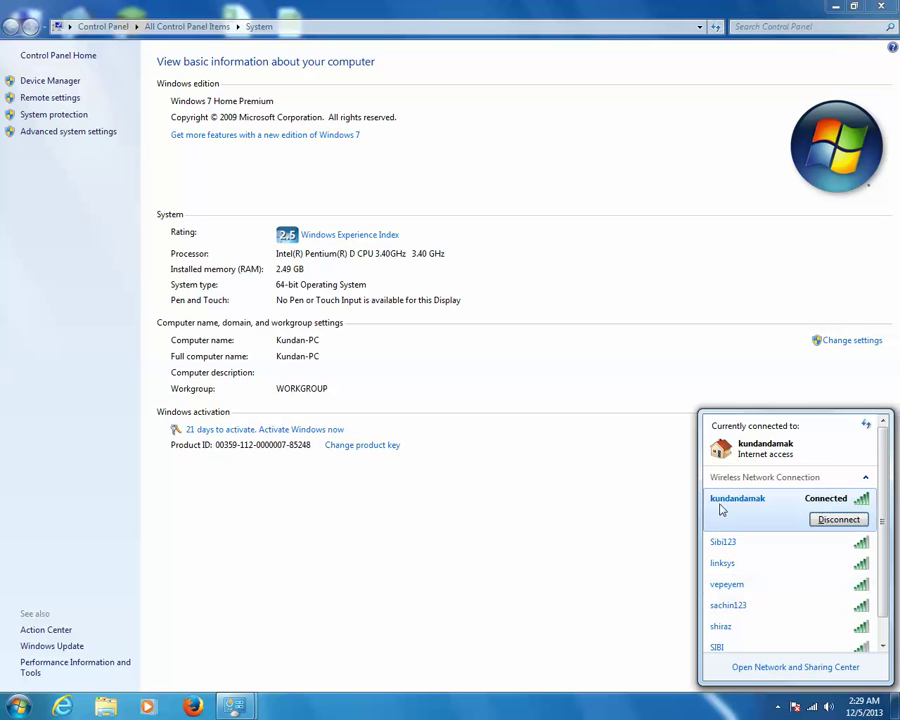
pyautogui.moveTo(724, 546)
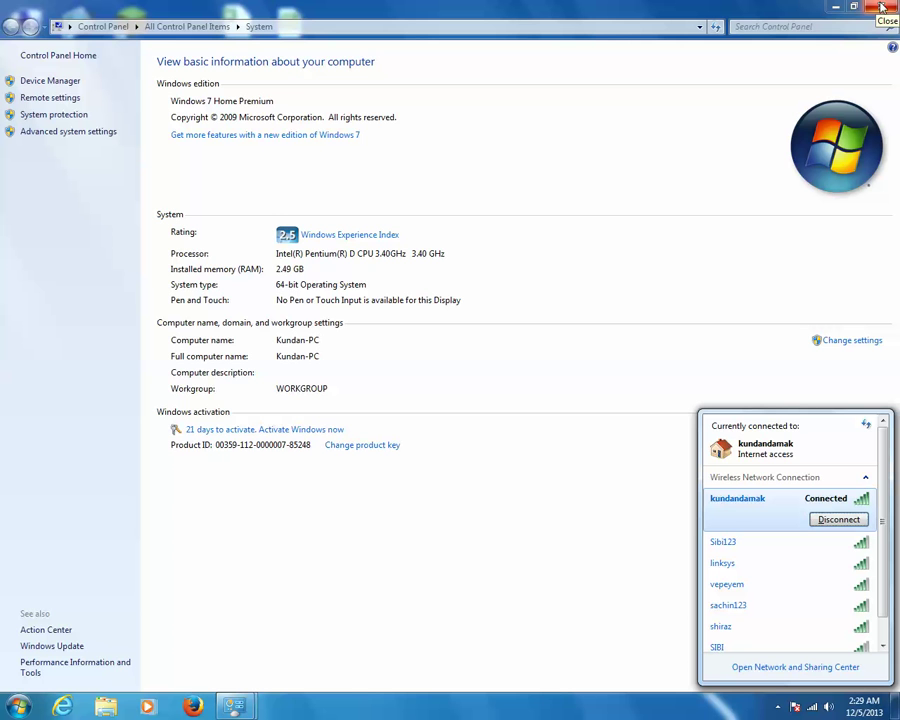
pyautogui.click(882, 8)
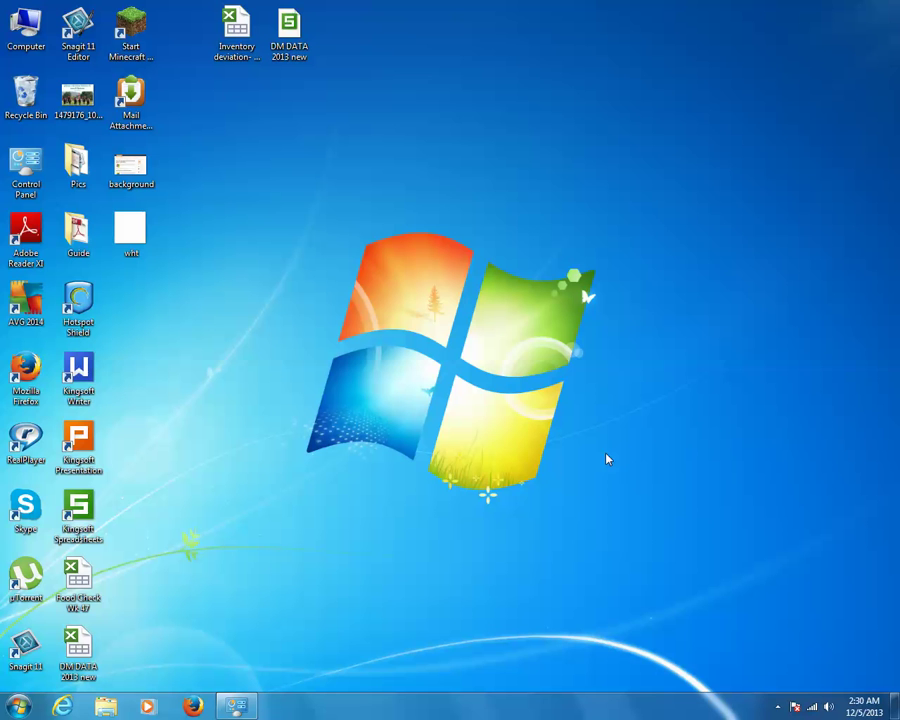
# Step: Open the Network and Sharing Center from the tray network icon's shortcut menu
pyautogui.rightClick(815, 709)
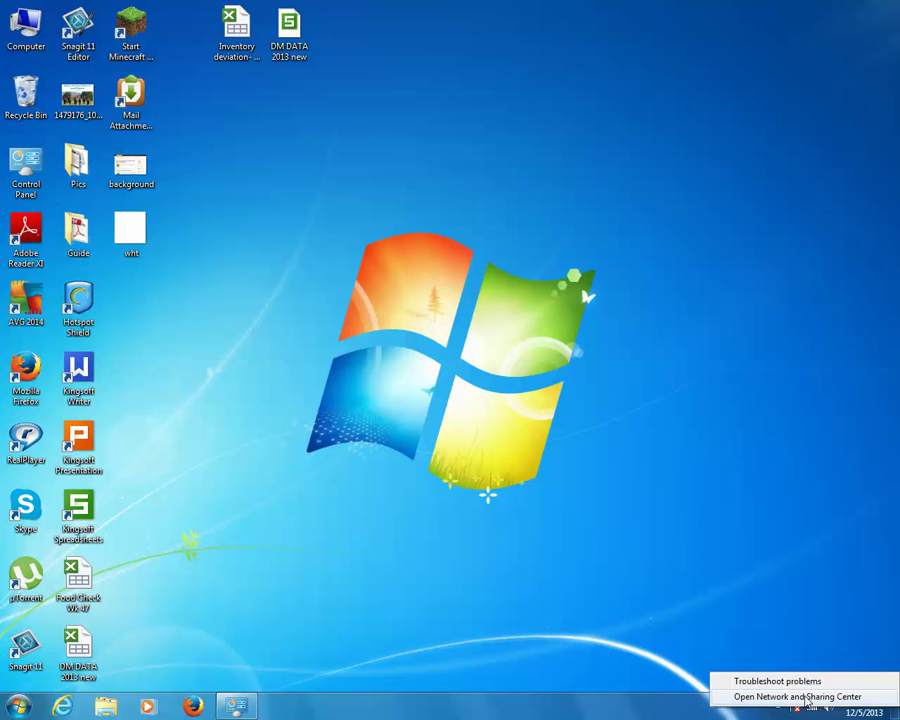
pyautogui.click(810, 698)
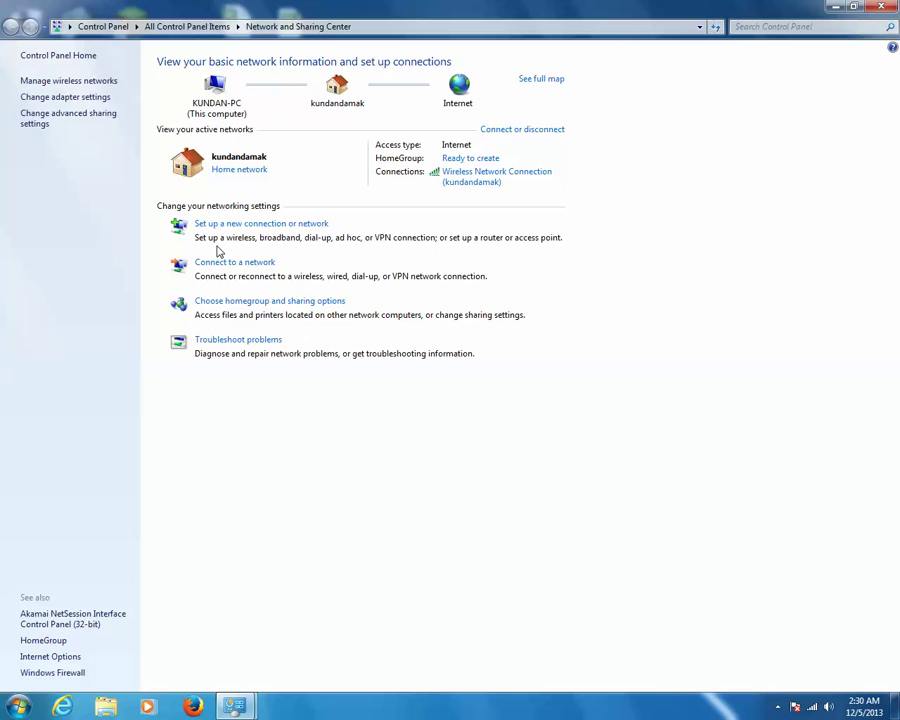
# Step: Remove the saved kundandamak profile in Manage Wireless Networks and confirm the deletion
pyautogui.click(83, 84)
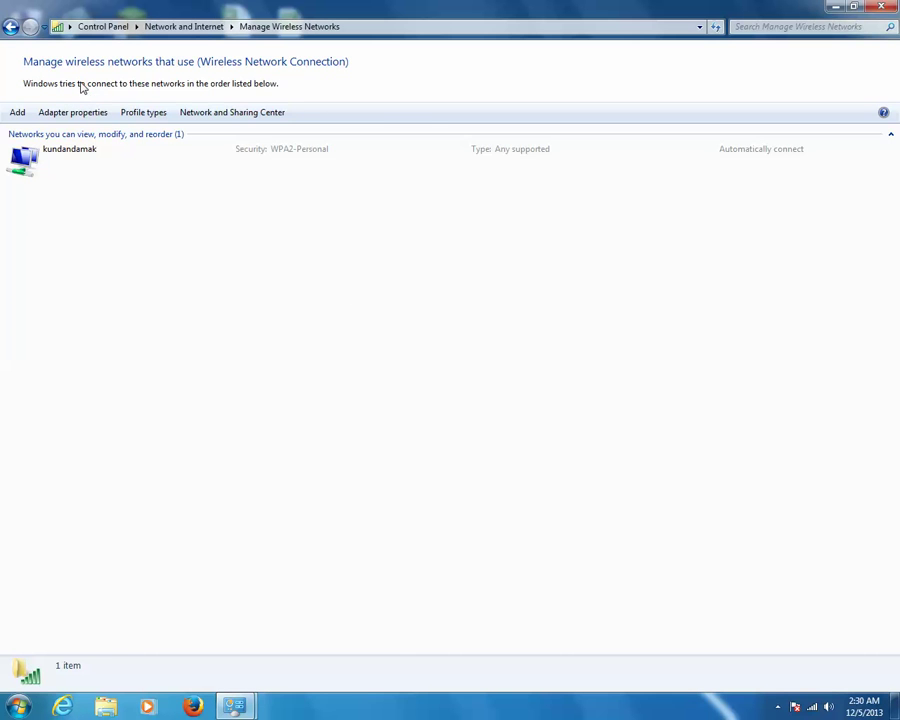
pyautogui.click(59, 156)
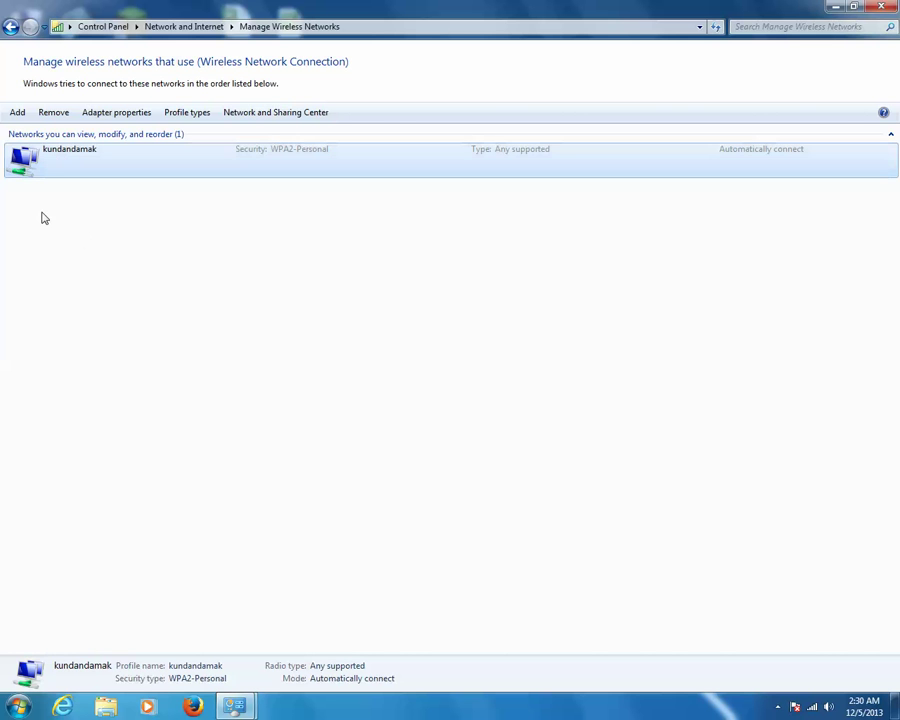
pyautogui.click(44, 285)
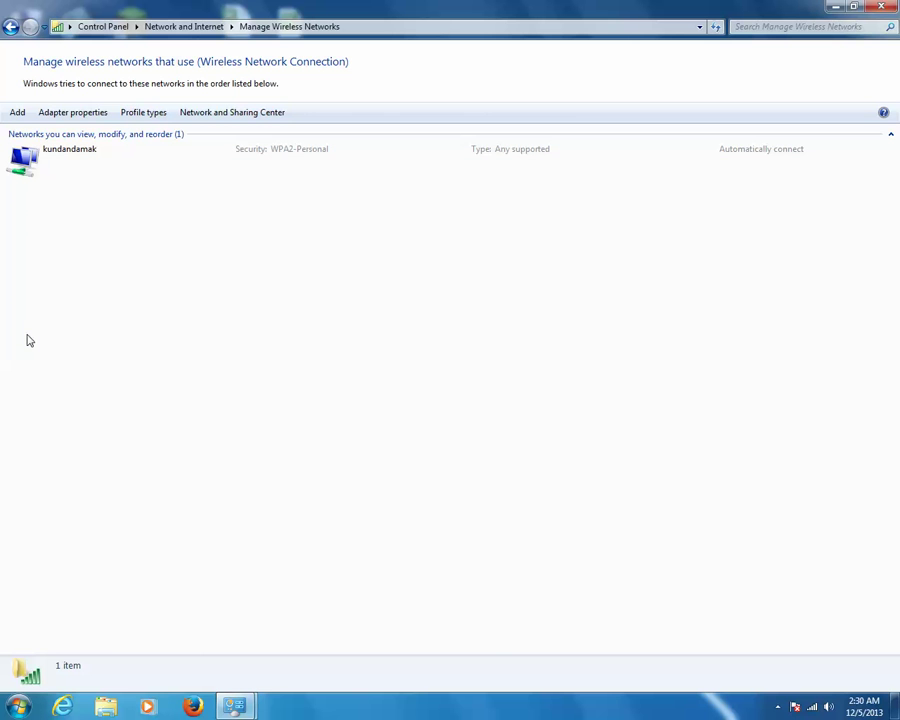
pyautogui.click(30, 166)
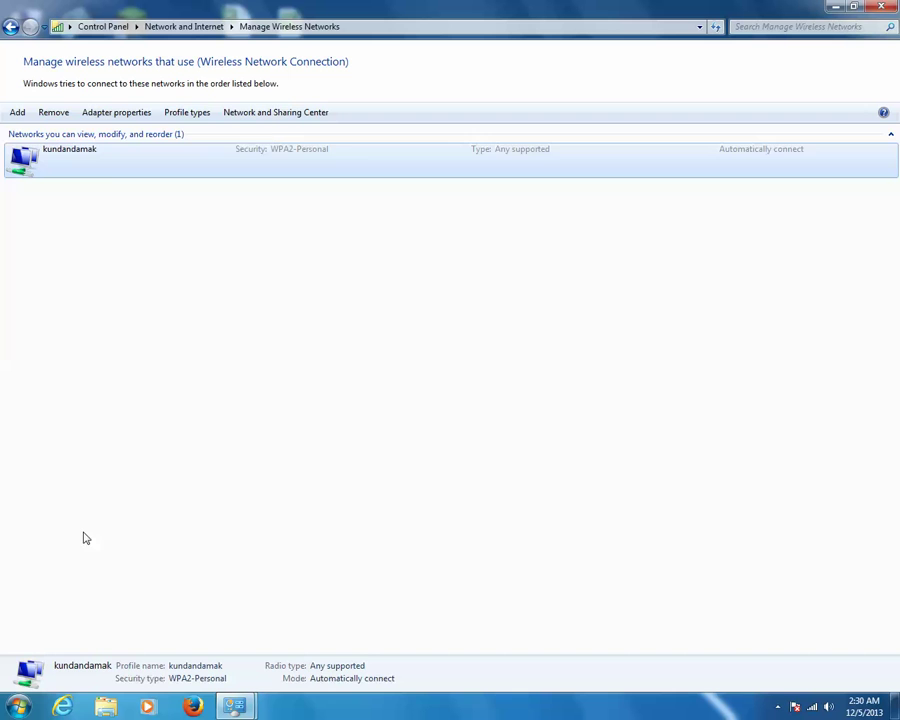
pyautogui.click(96, 248)
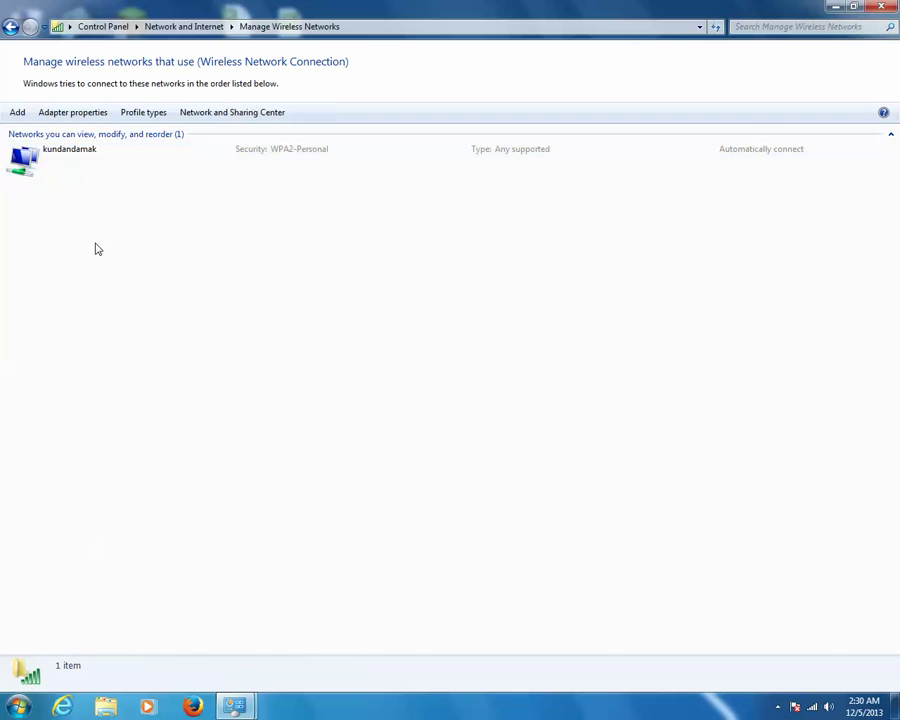
pyautogui.click(28, 162)
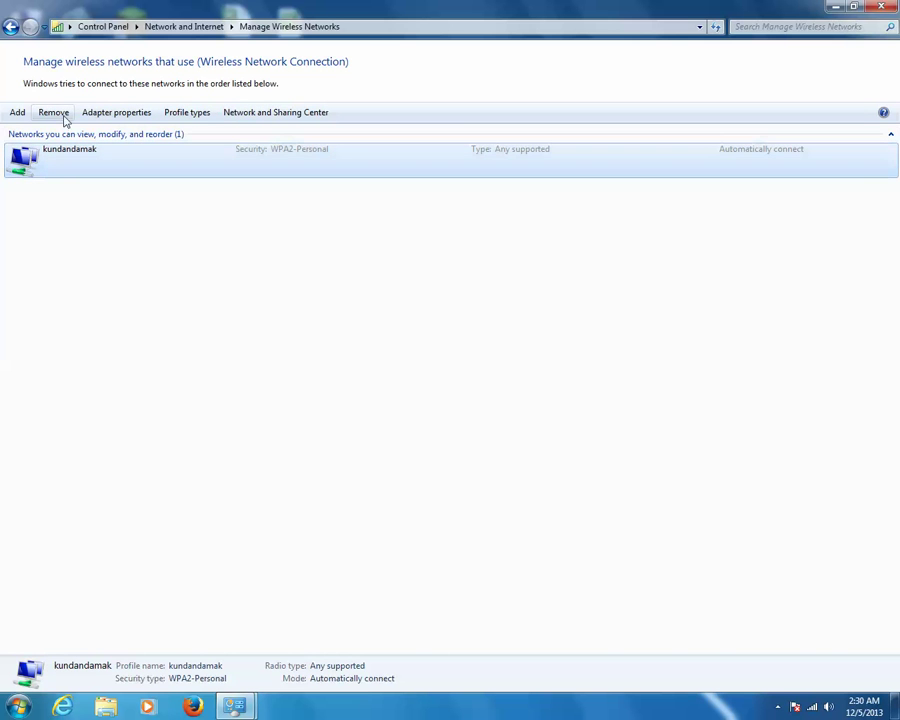
pyautogui.click(56, 115)
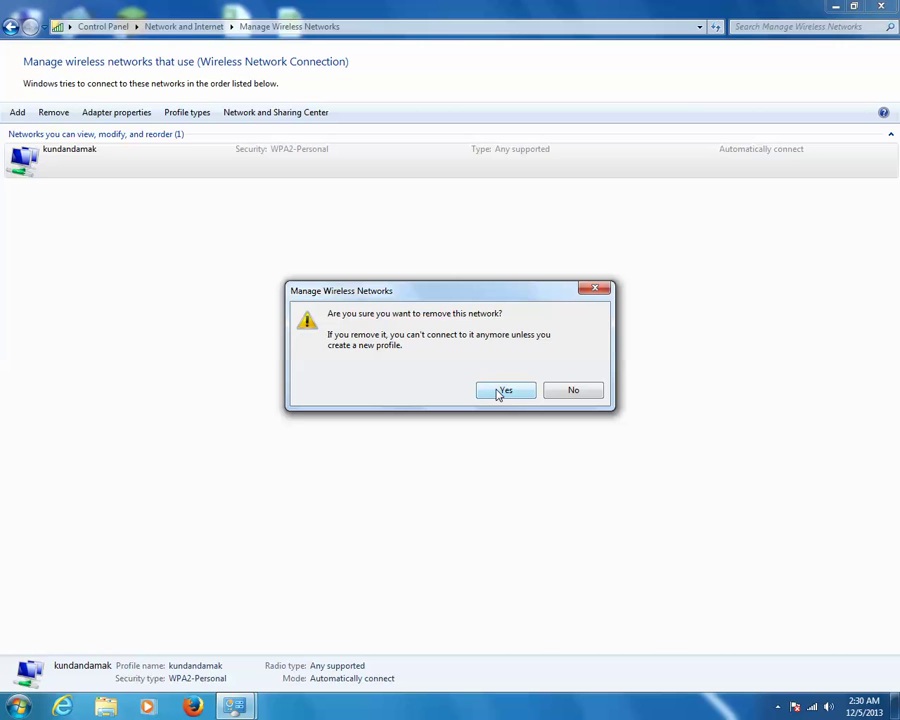
pyautogui.click(497, 391)
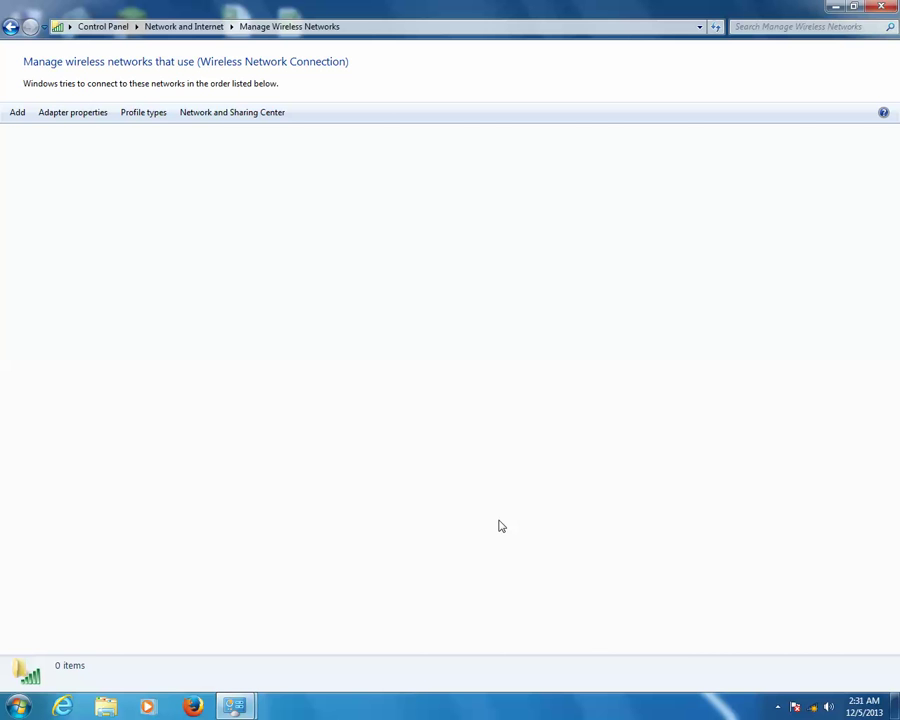
# Step: Connect to kundandamak from the tray list, entering the network security key with characters hidden
pyautogui.click(814, 709)
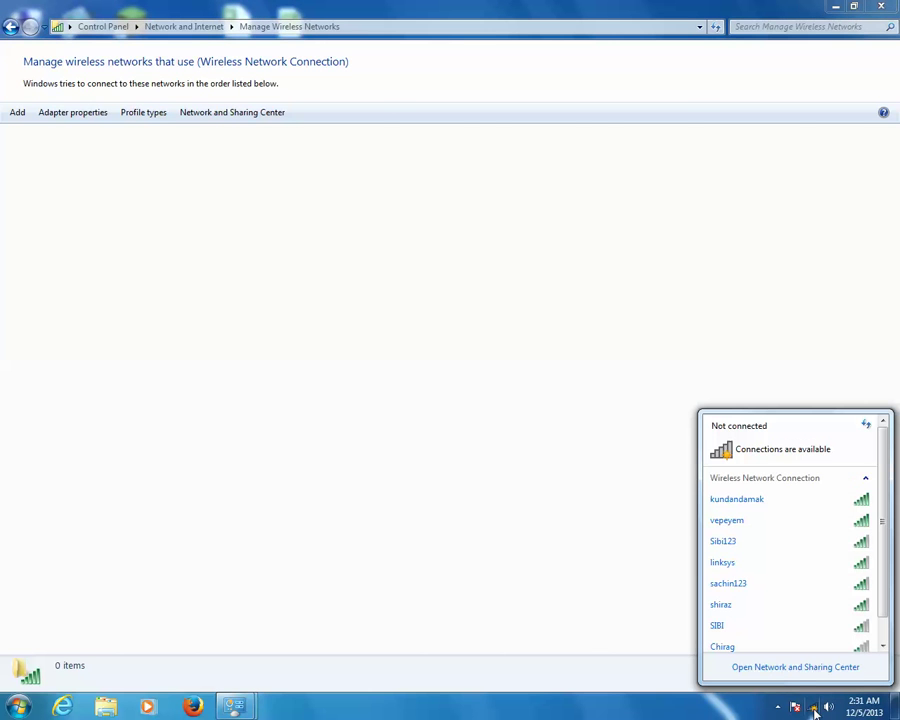
pyautogui.click(762, 503)
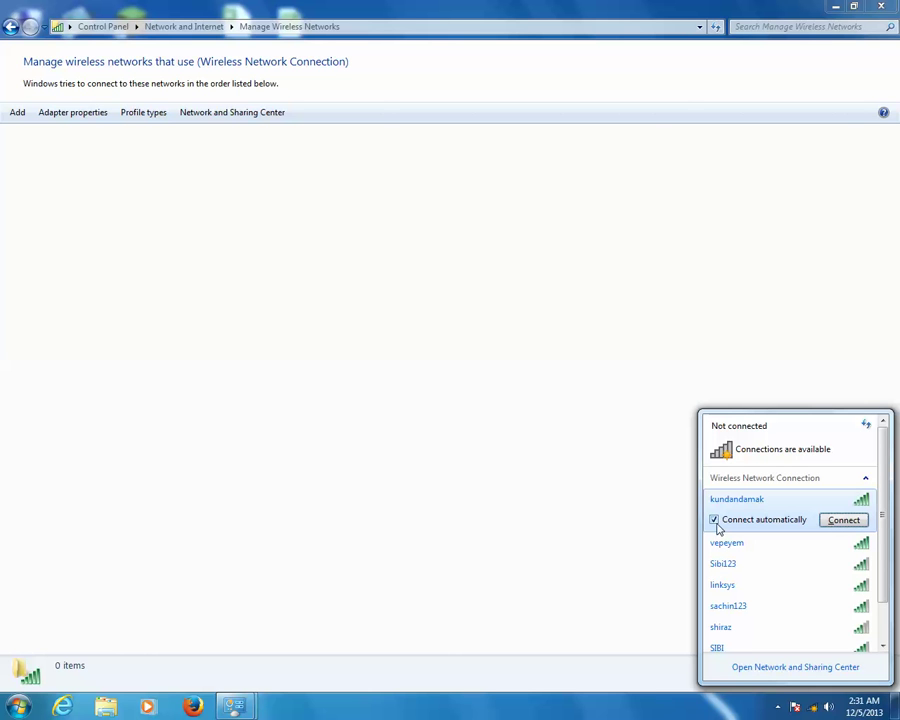
pyautogui.click(840, 521)
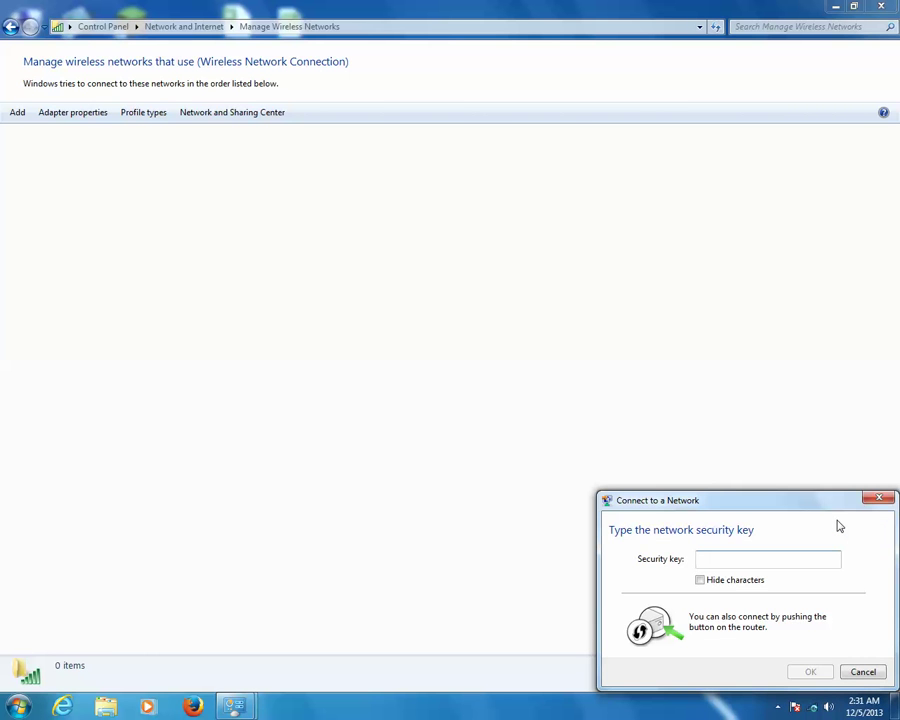
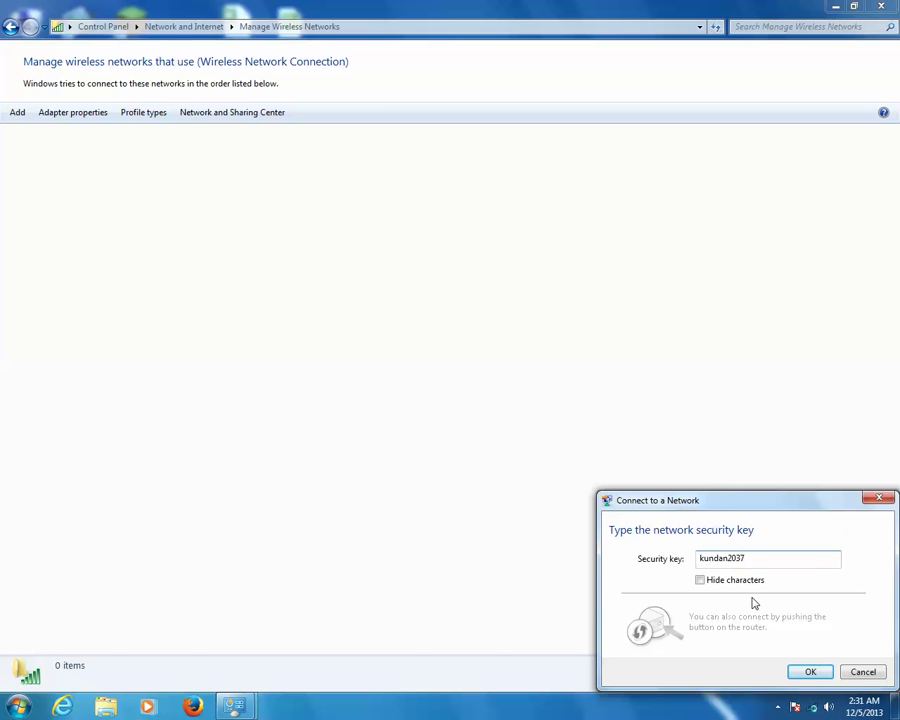
pyautogui.click(701, 580)
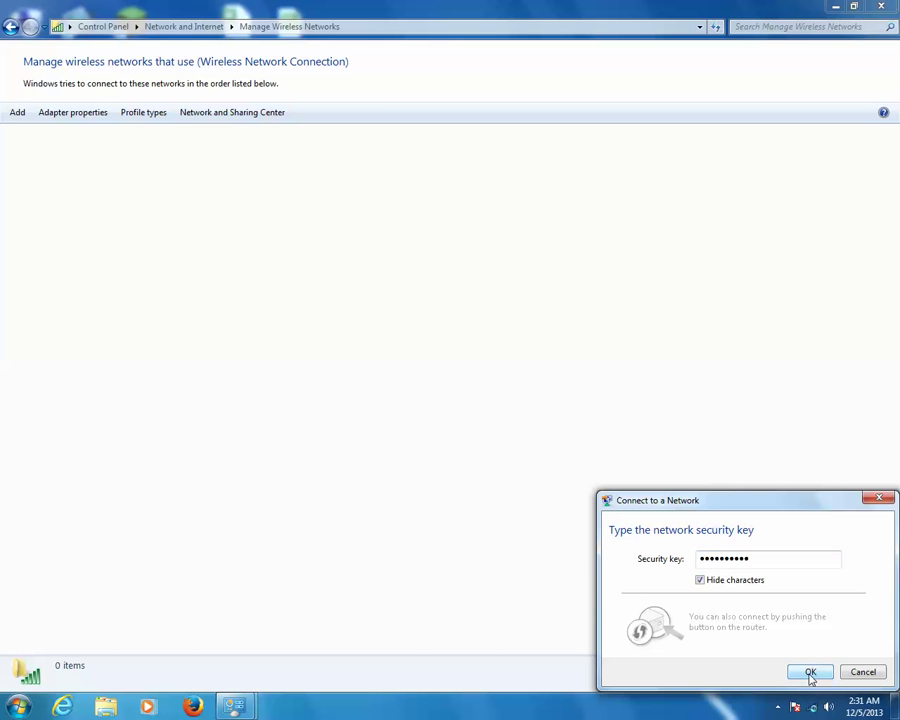
pyautogui.click(810, 673)
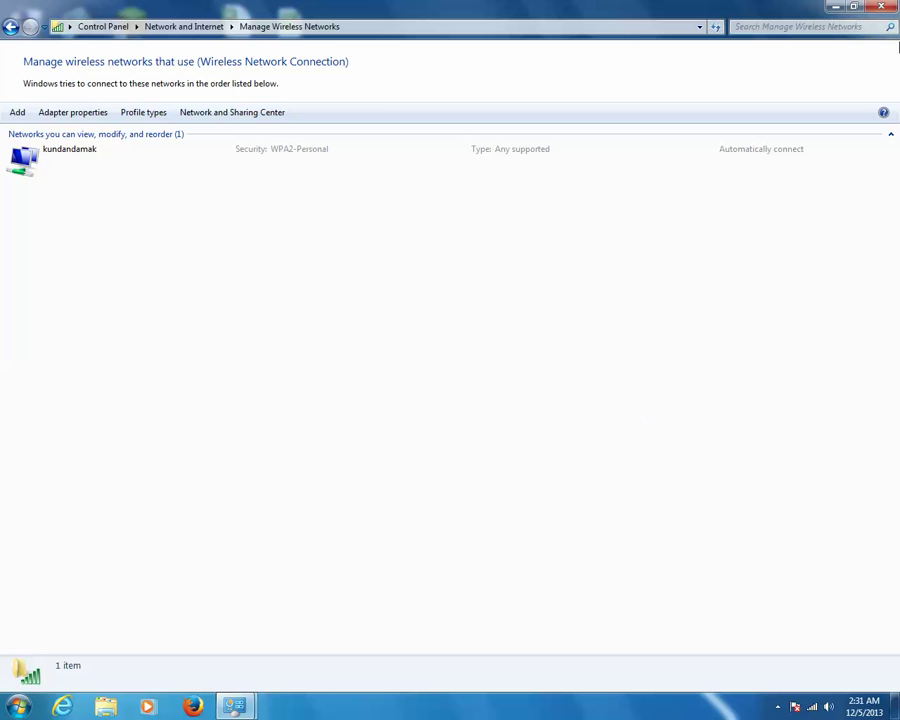
# Step: Minimize the window and reopen the Network and Sharing Center from the tray network icon
pyautogui.click(894, 706)
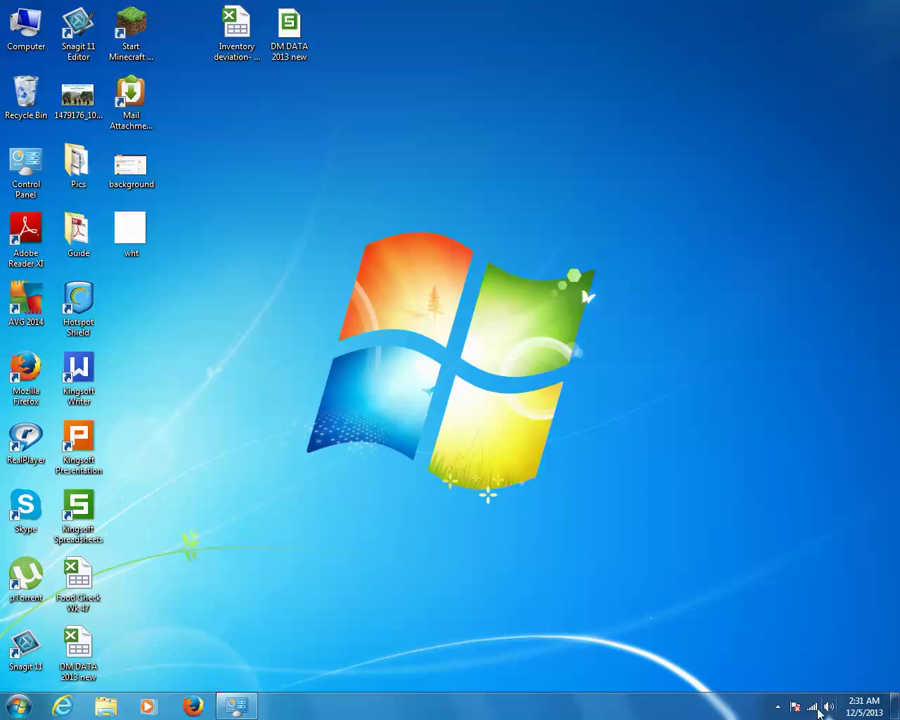
pyautogui.moveTo(818, 713)
pyautogui.rightClick(813, 707)
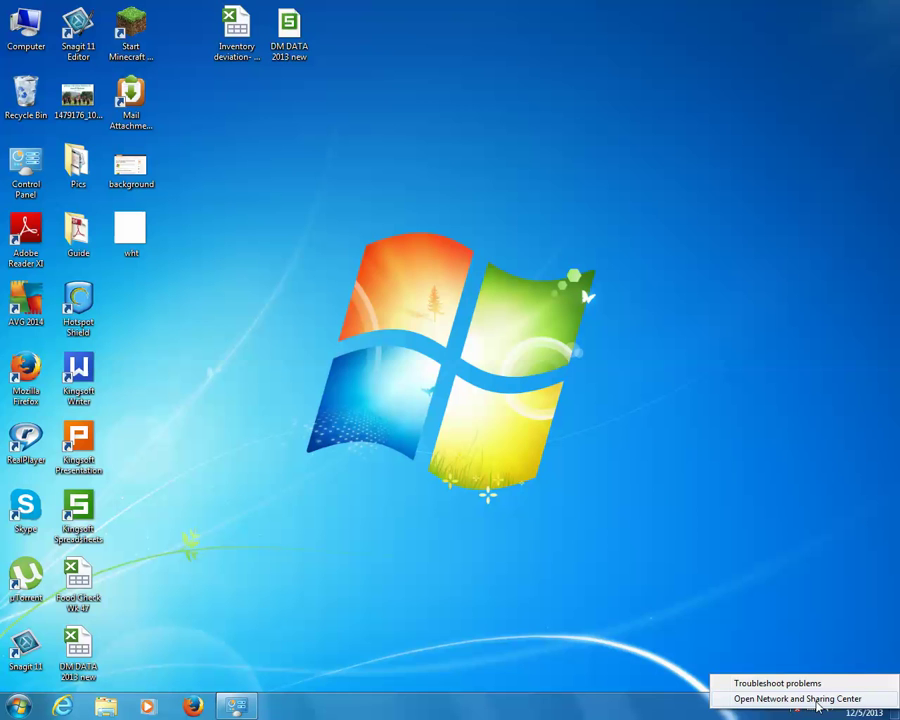
pyautogui.click(816, 700)
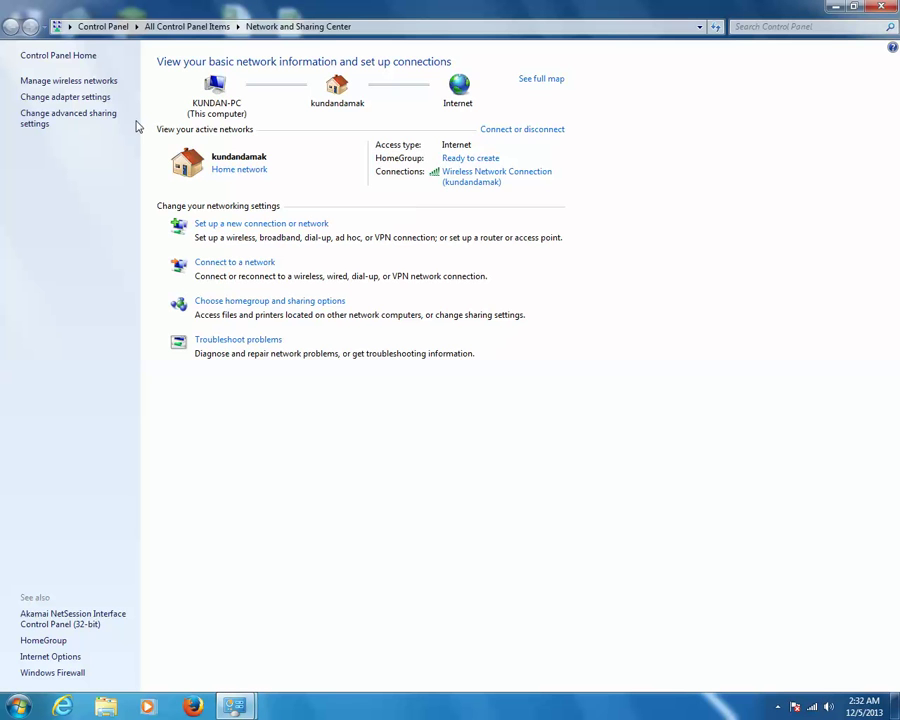
pyautogui.click(81, 105)
# Step: Disable the Wireless Network Connection adapter
pyautogui.click(262, 86)
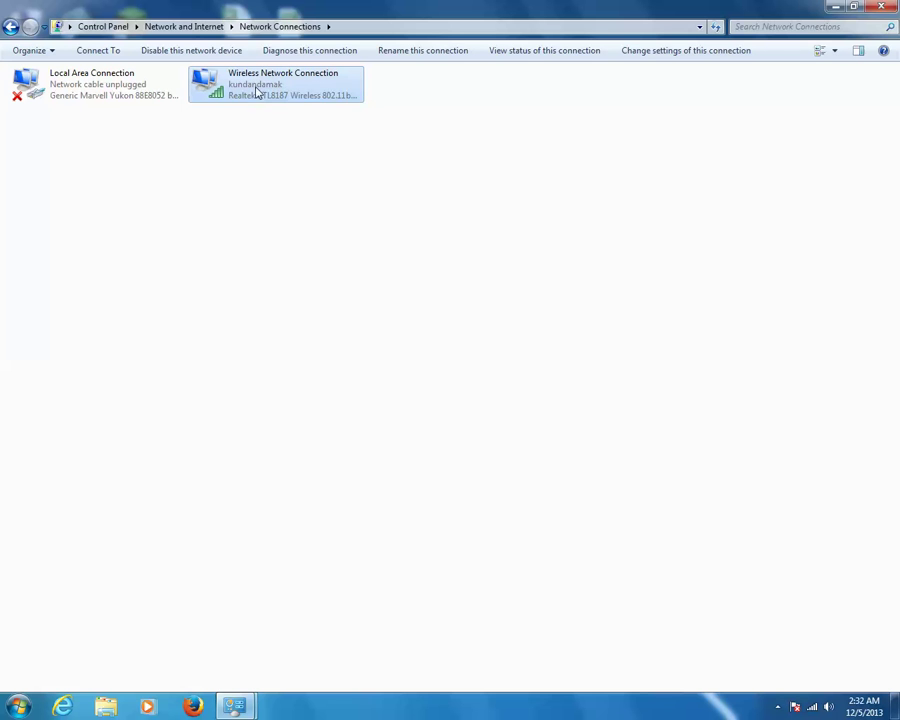
pyautogui.rightClick(267, 87)
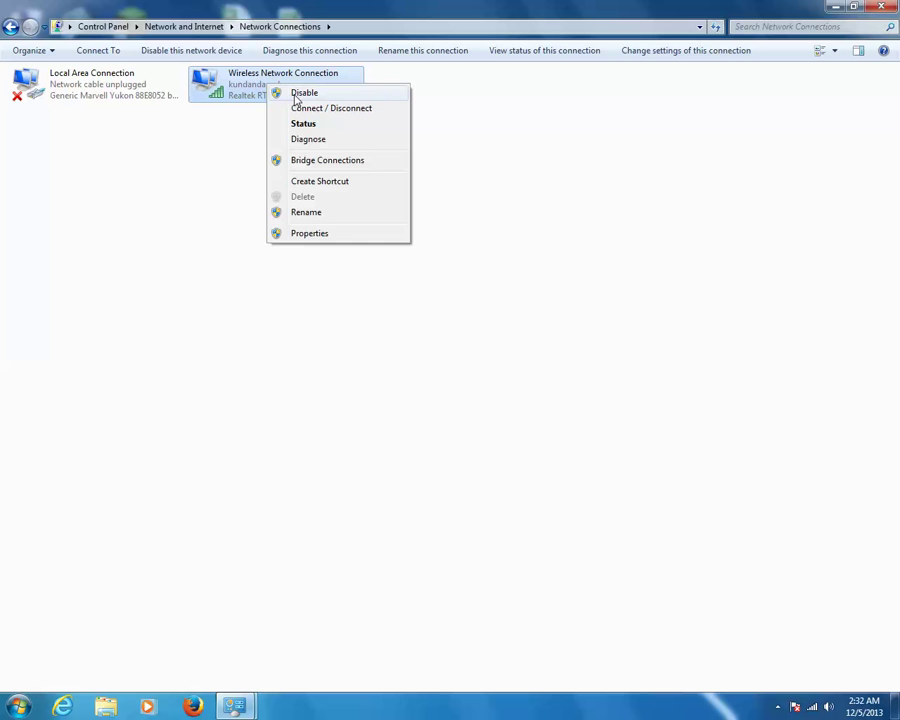
pyautogui.click(296, 98)
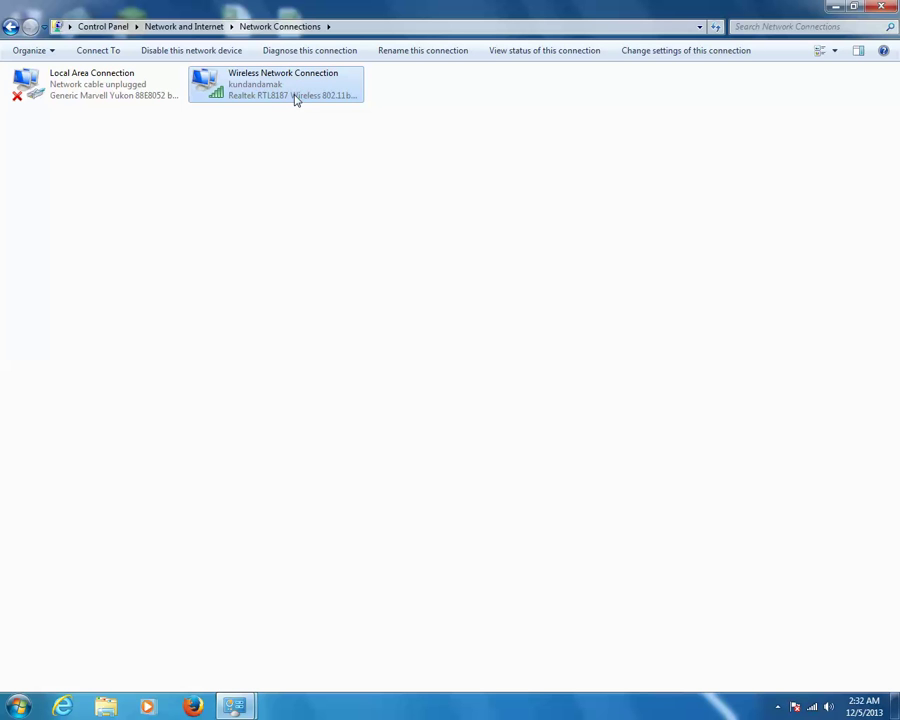
# Step: Enable the disabled Wireless Network Connection adapter again
pyautogui.click(306, 184)
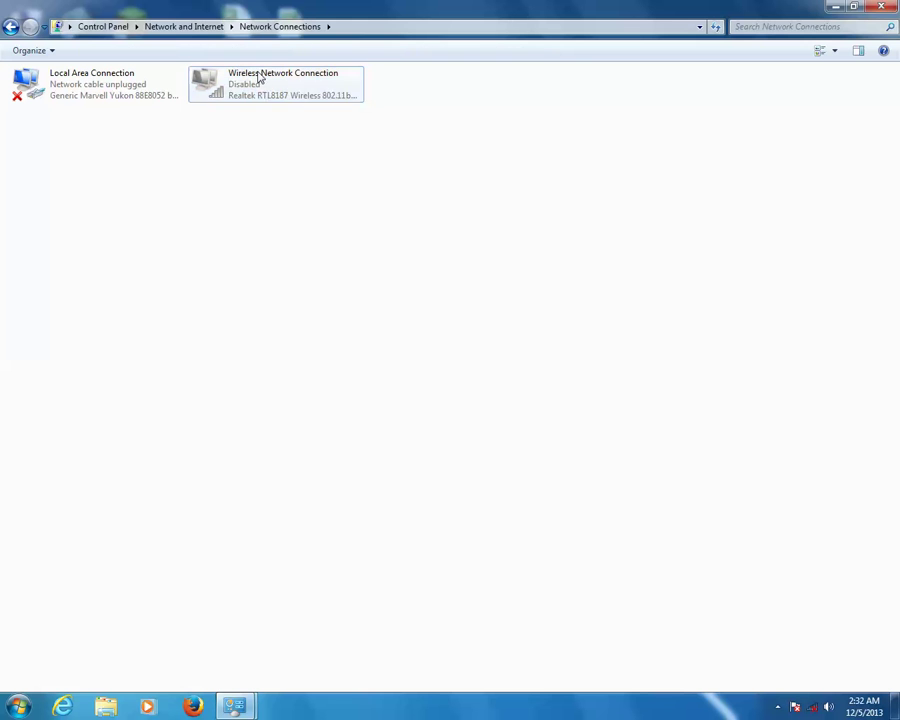
pyautogui.rightClick(257, 80)
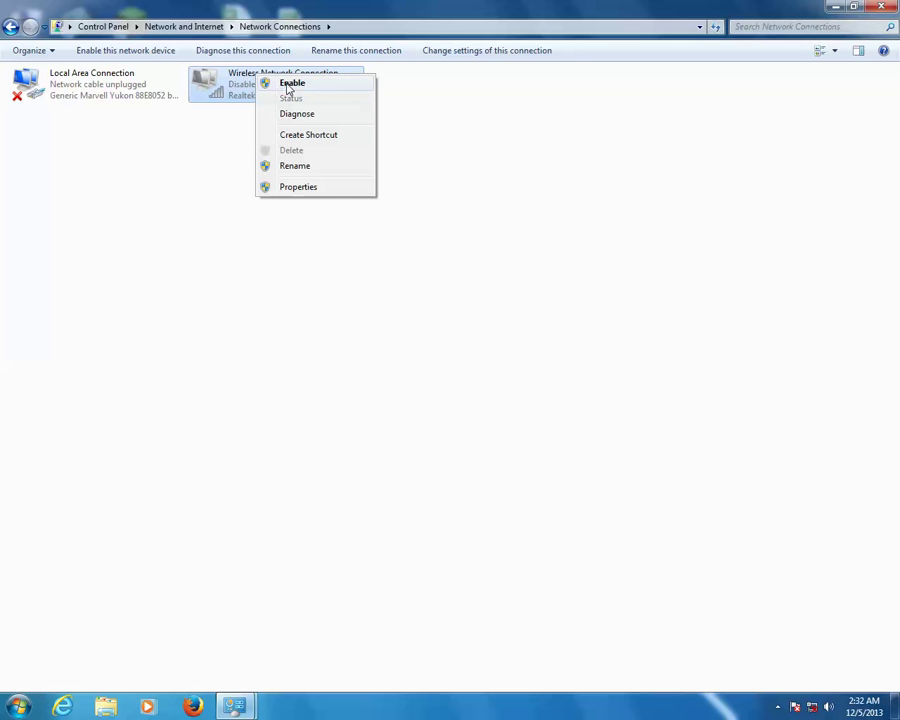
pyautogui.click(290, 84)
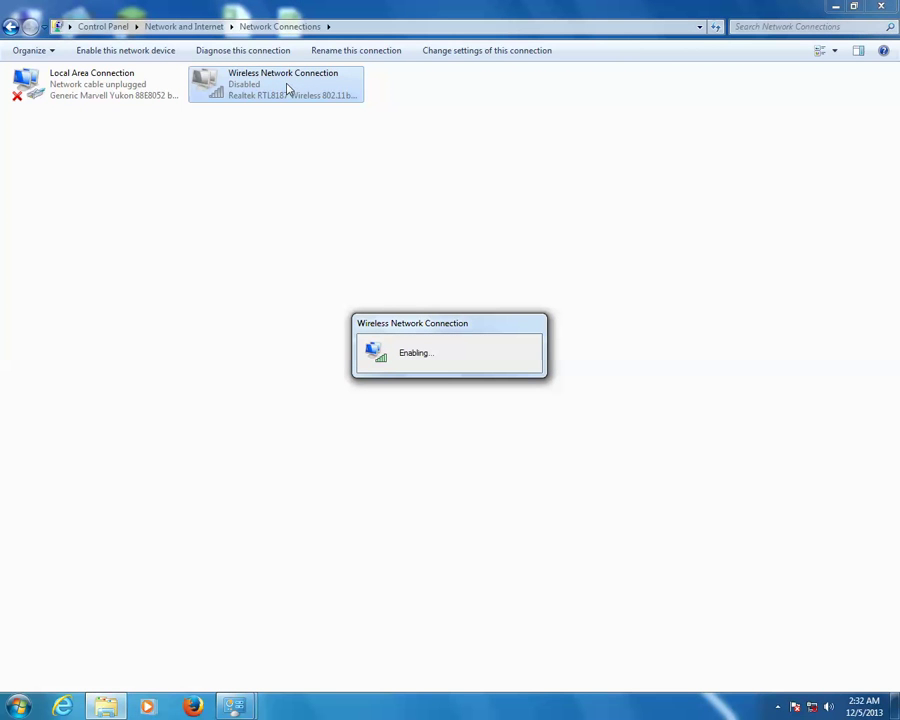